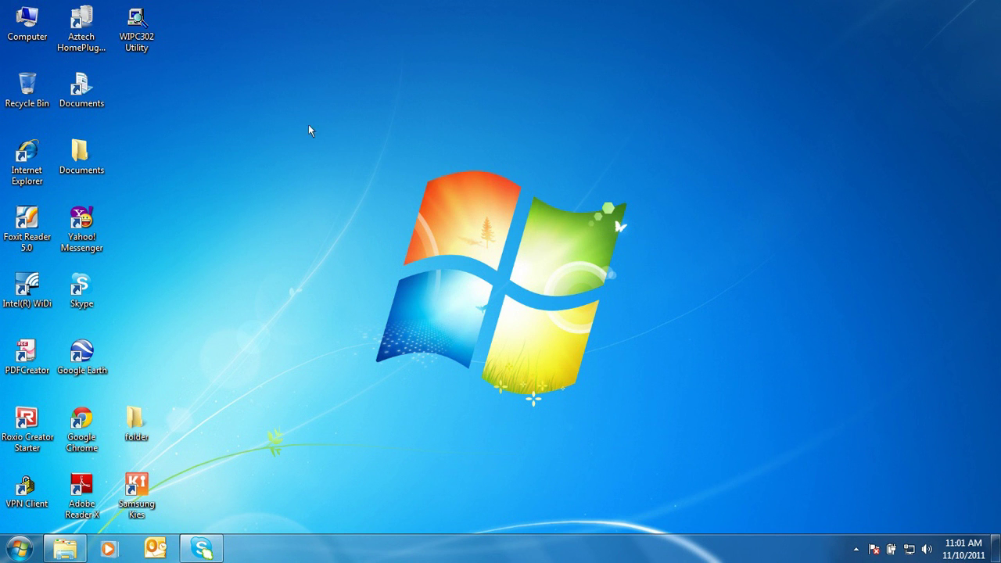
Step: Launch WIPC302 Utility, search, and select camera wipc302 to show IP 192.168.1.17, port 8081
double_click(144, 47)
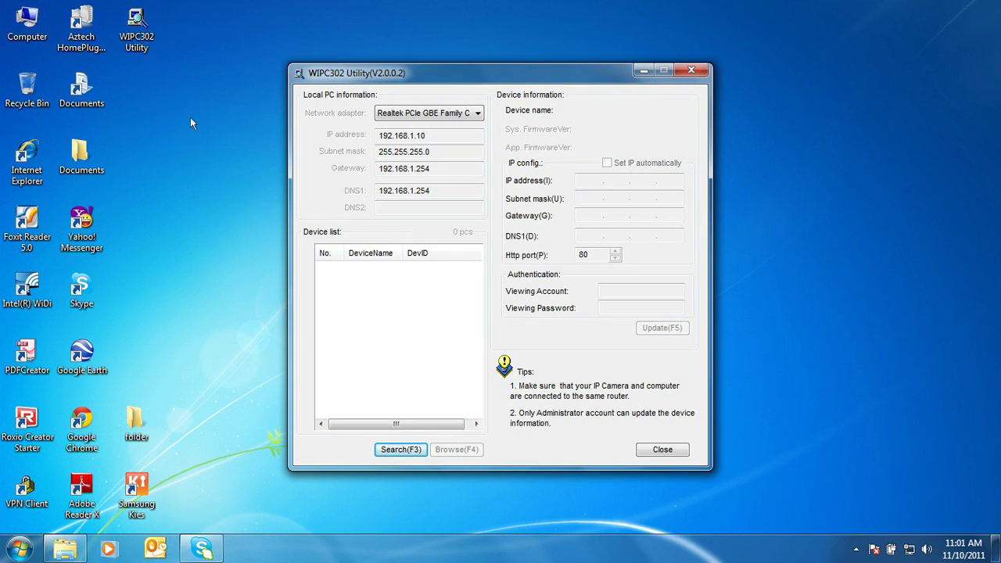
click(408, 448)
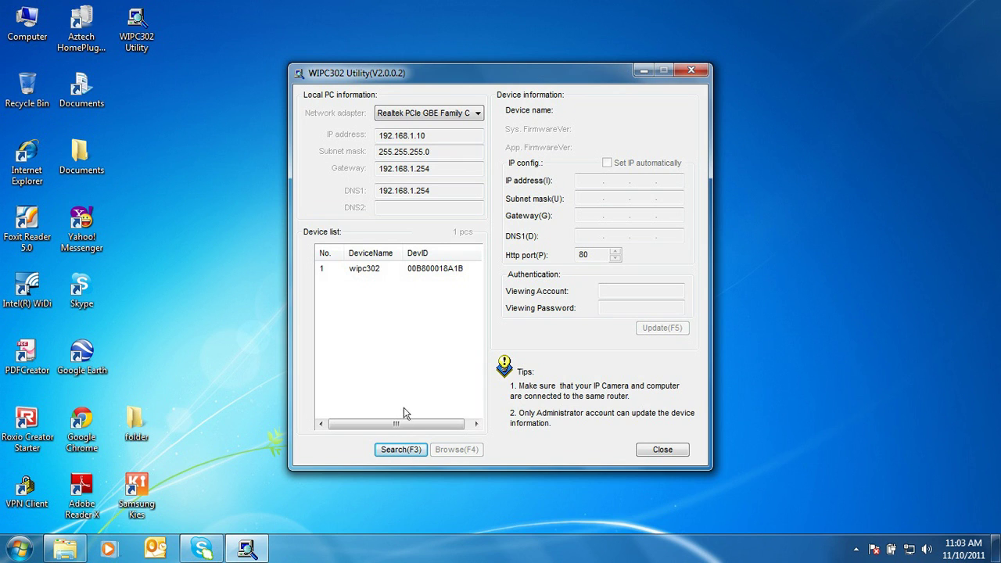
click(390, 269)
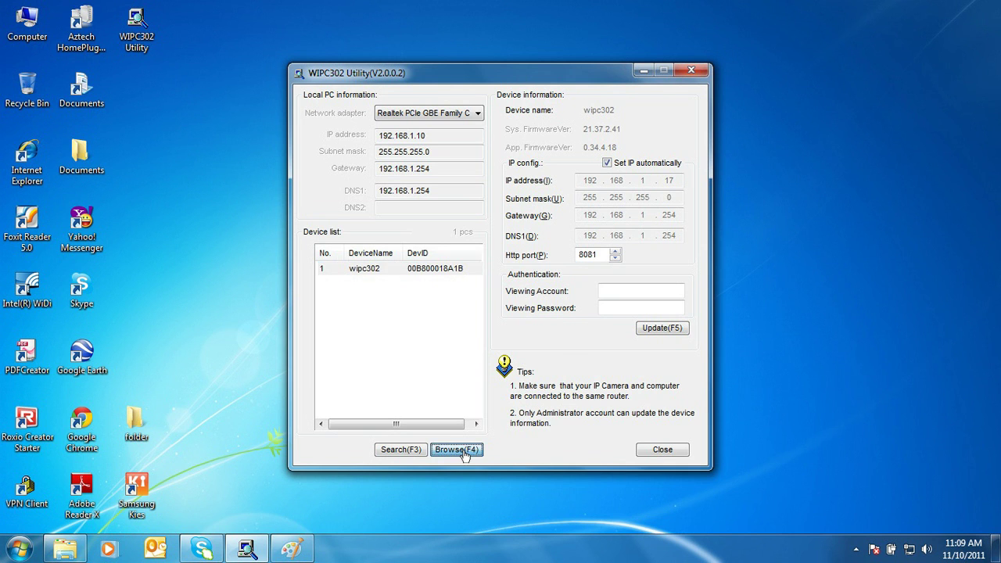
Step: Browse to the camera at 192.168.1.17:8081 and log in with the camera's user name and password
click(457, 449)
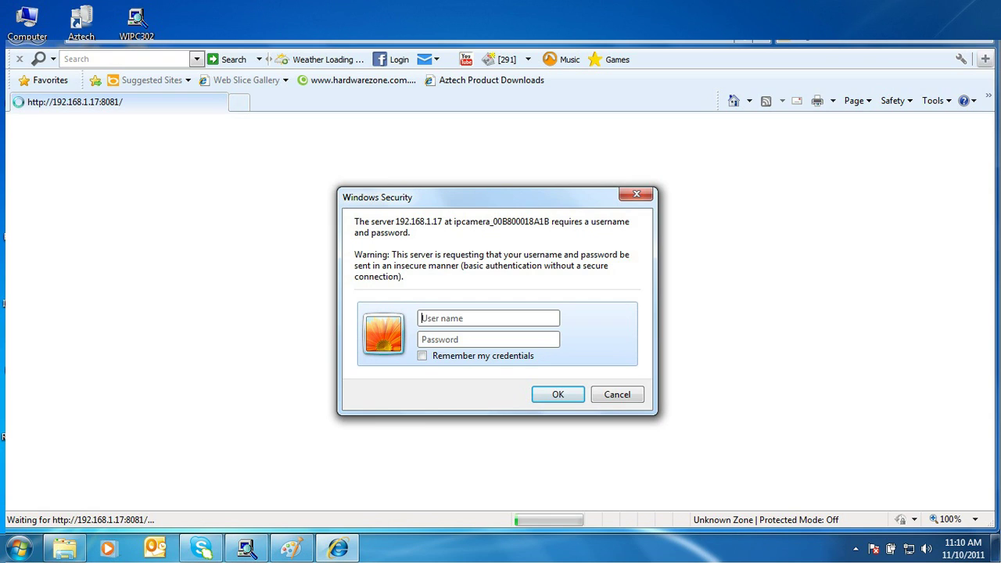
text(admin)
key(Tab)
text(admin)
click(557, 395)
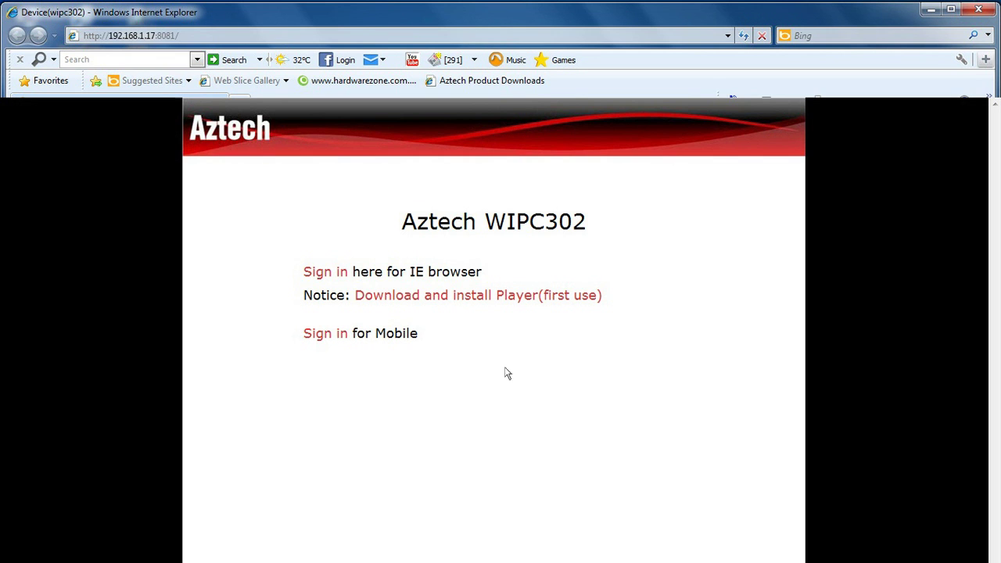
Step: Sign in for IE to reach the live view, then go to the Quick Setup page
click(324, 272)
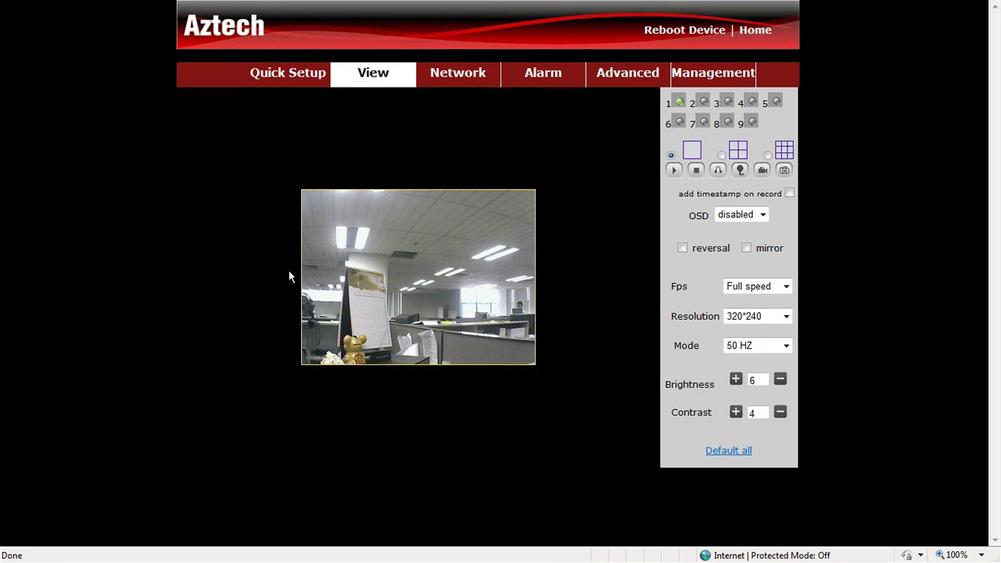
click(269, 74)
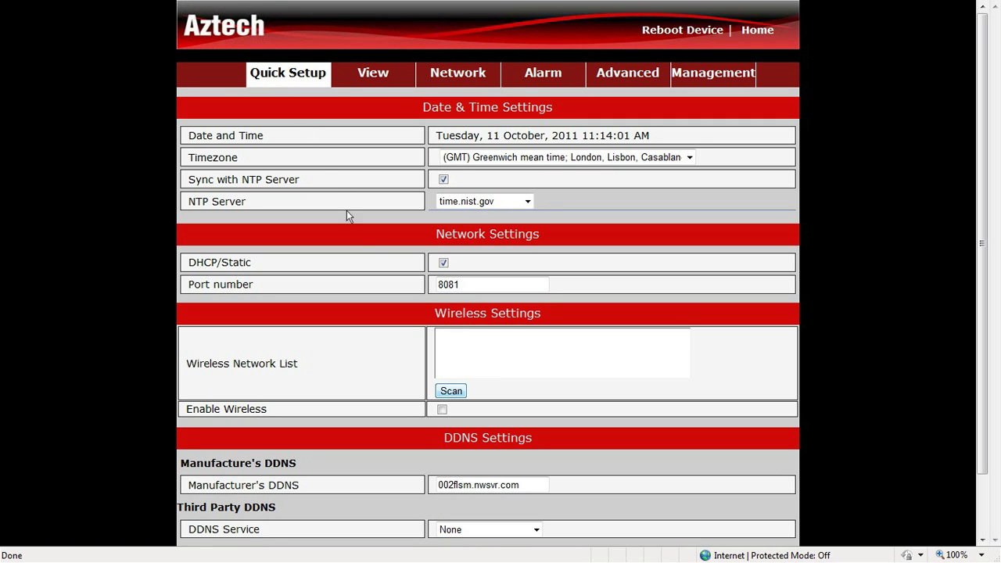
Step: Scan for Wi-Fi, pick Aztech110_9BF4 from the list, and enter its share key
click(448, 391)
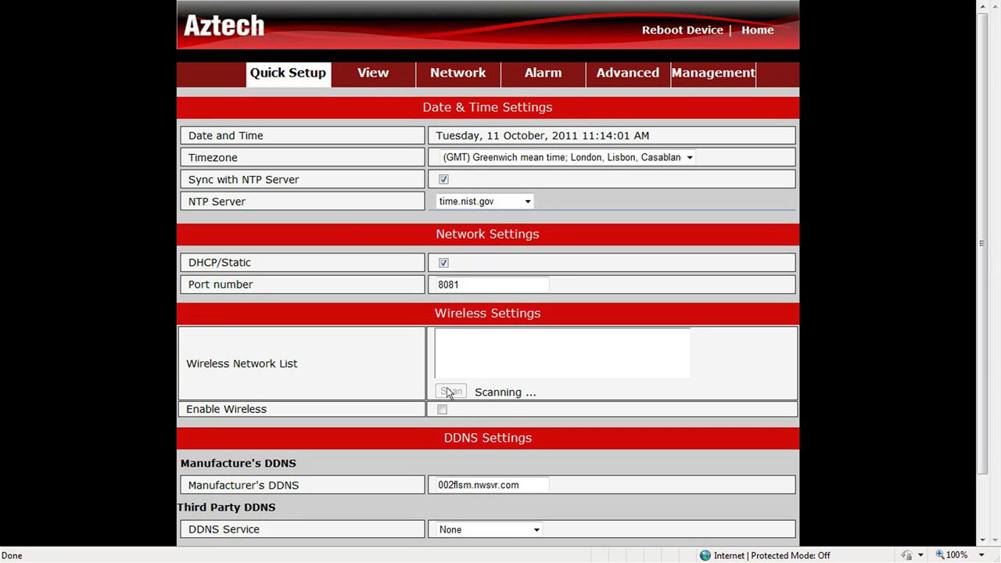
scroll(446, 387, down, 1)
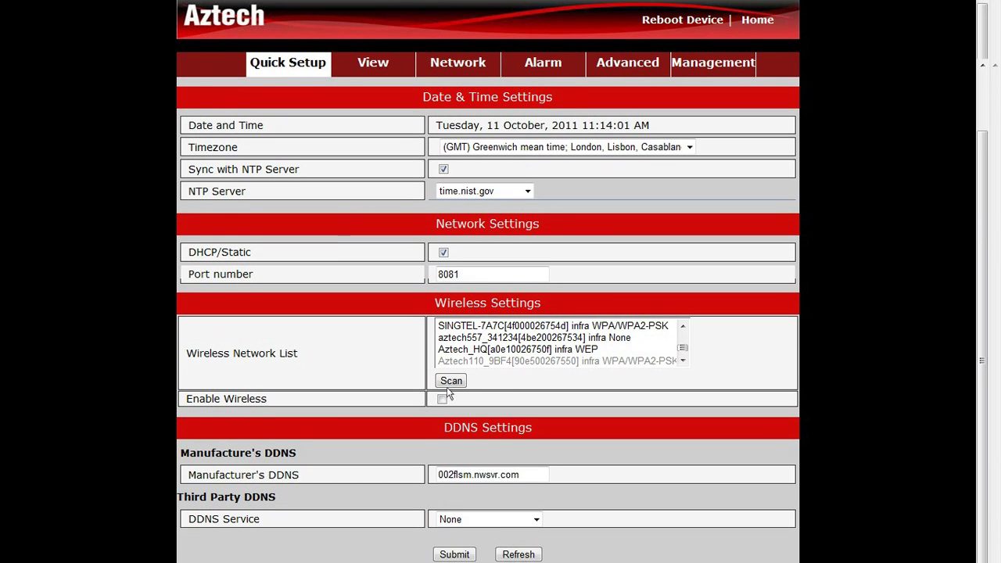
scroll(446, 387, down, 1)
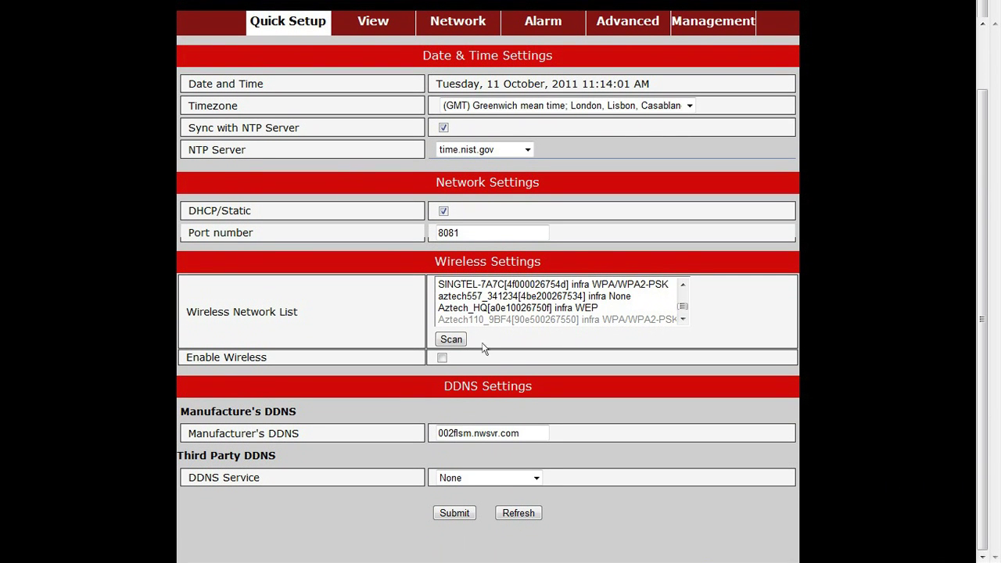
click(502, 318)
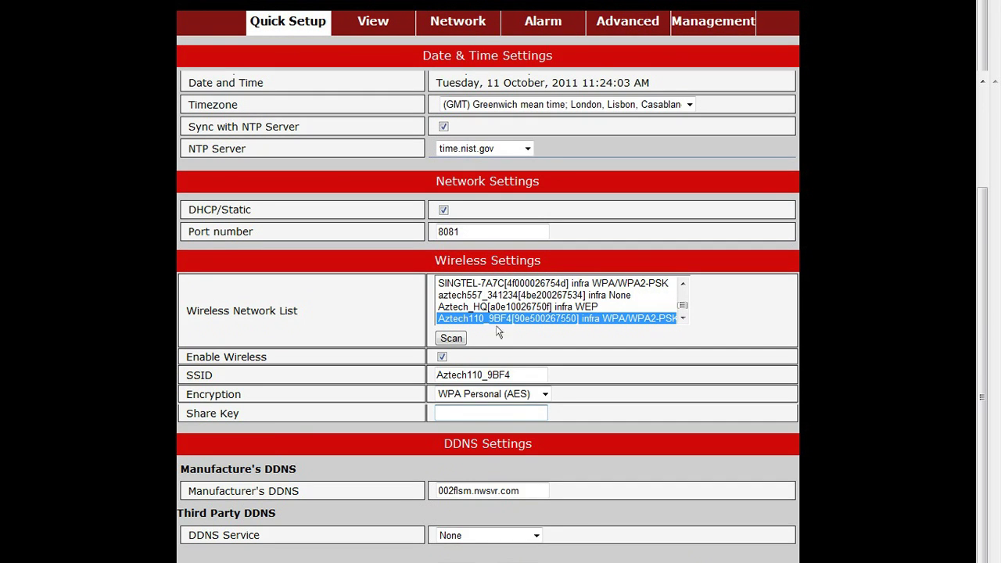
text(12345678)
scroll(559, 489, down, 2)
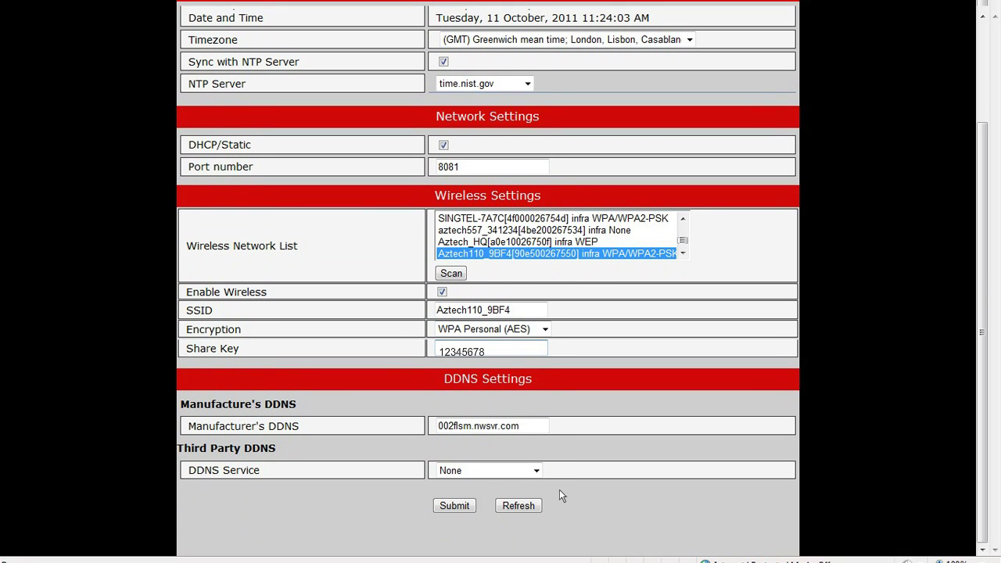
Step: Submit the Quick Setup wireless settings
click(454, 506)
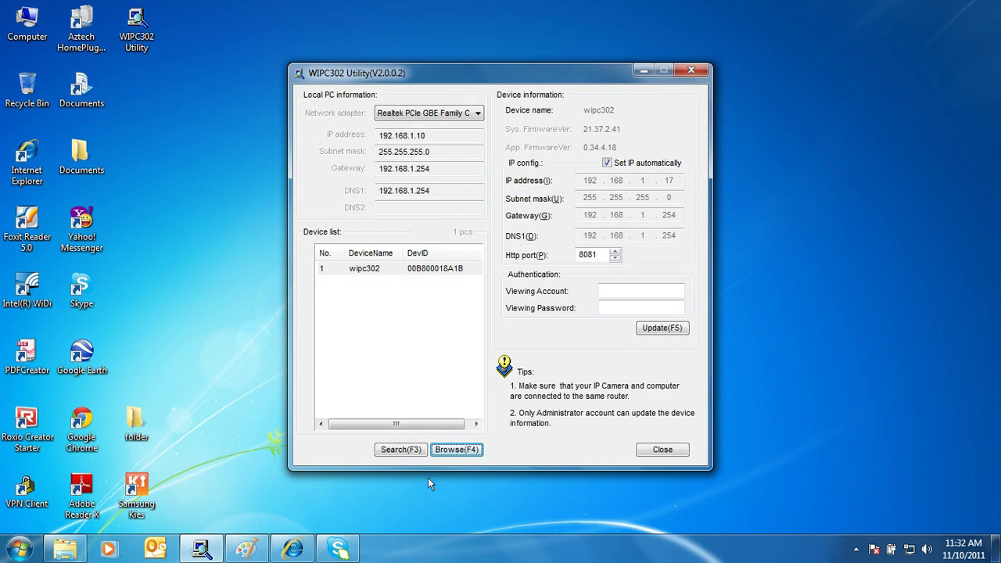
Step: Search again in WIPC302 Utility and select wipc302 to read its new IP 192.168.1.18
click(399, 452)
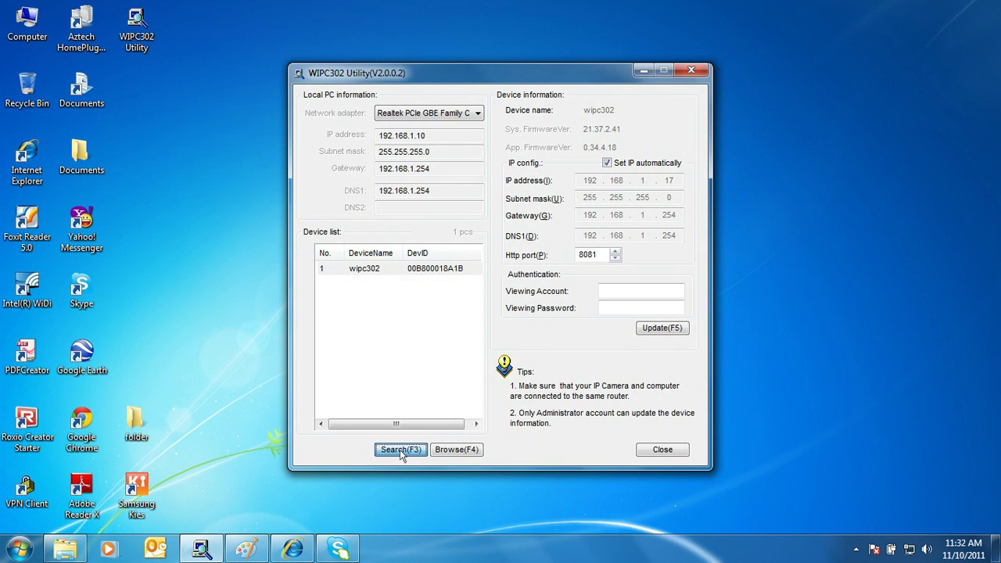
click(399, 268)
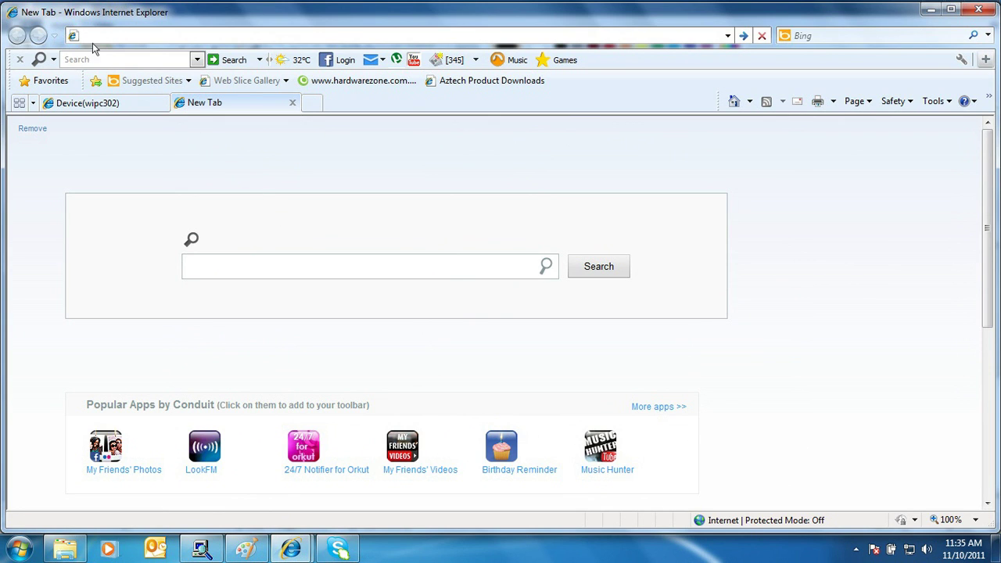
Step: Go to the router's address 192.168.1.254 in Internet Explorer
text(192.168.1.254)
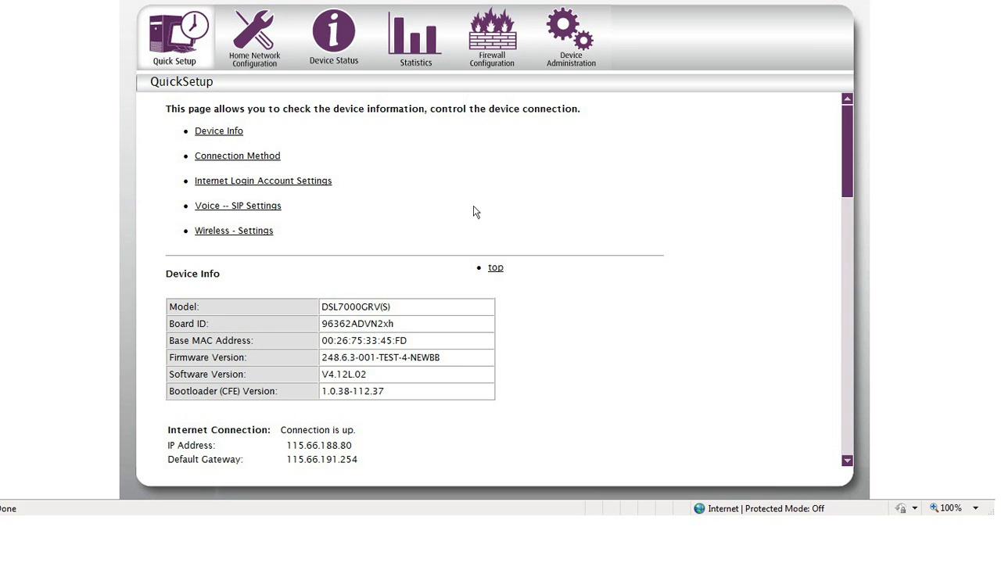
Step: In Firewall Configuration > Port Forwarding, add custom server wipc302 at IP 192.168.1.18
click(501, 52)
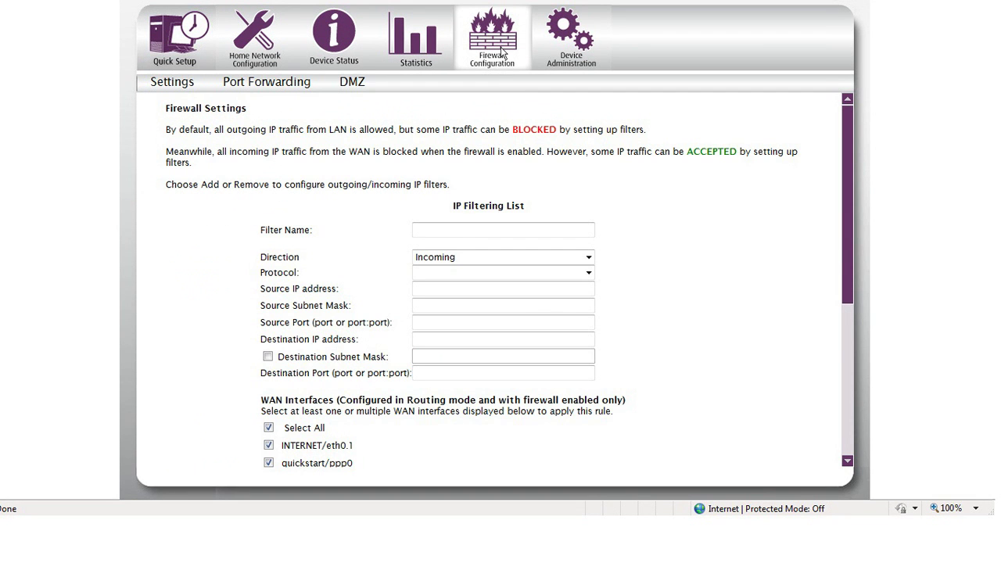
click(277, 89)
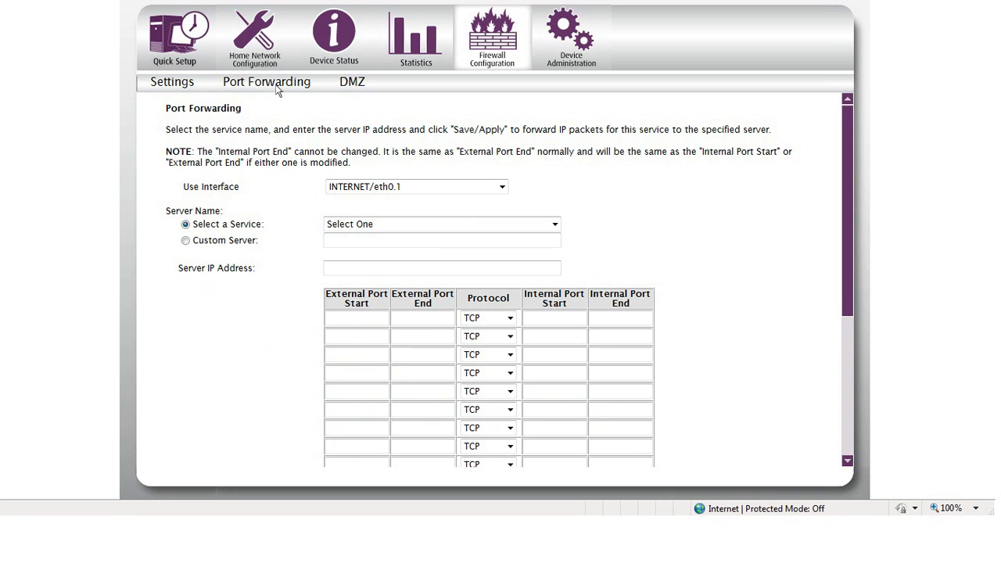
click(185, 241)
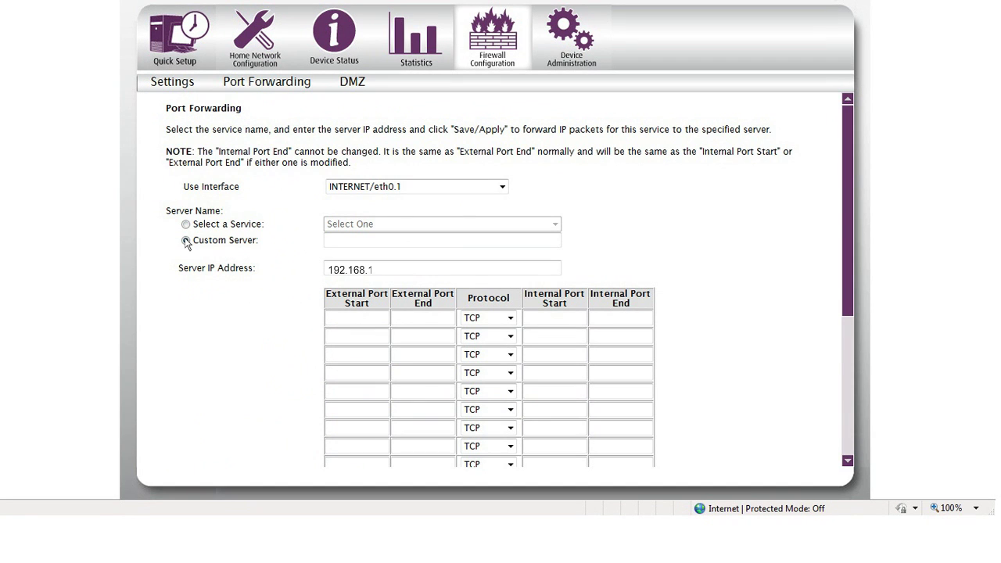
click(326, 243)
text(wip)
text(.18)
Step: Set external and internal ports to 8081 with protocol TCP/UDP
click(347, 311)
text(8081)
key(Tab)
text(8081)
key(Tab)
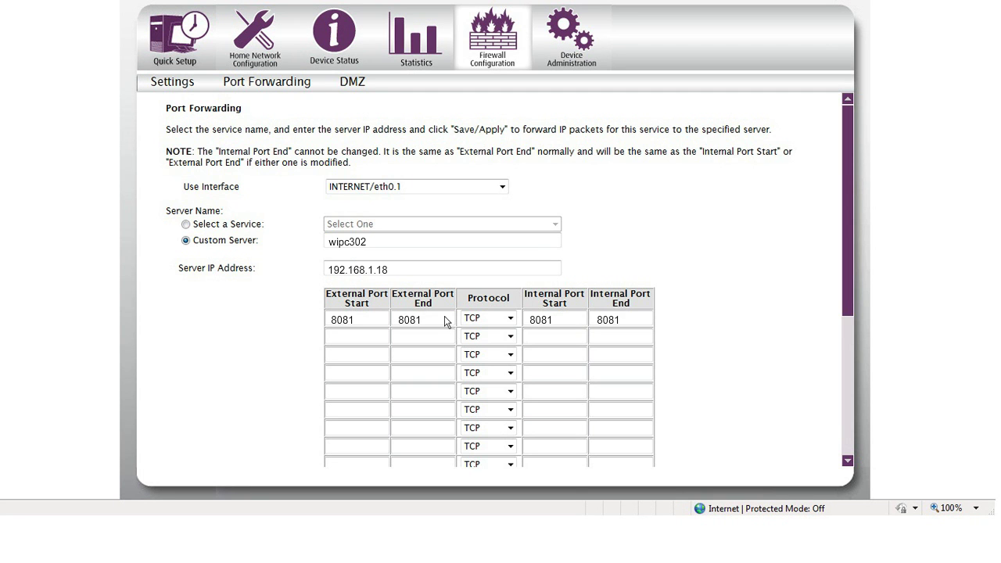
click(507, 318)
scroll(507, 235, down, 3)
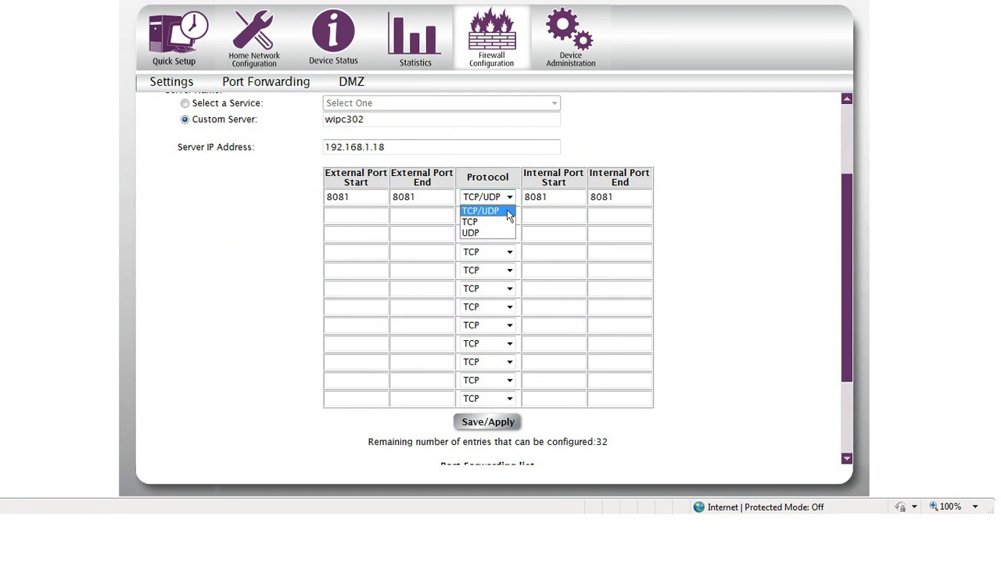